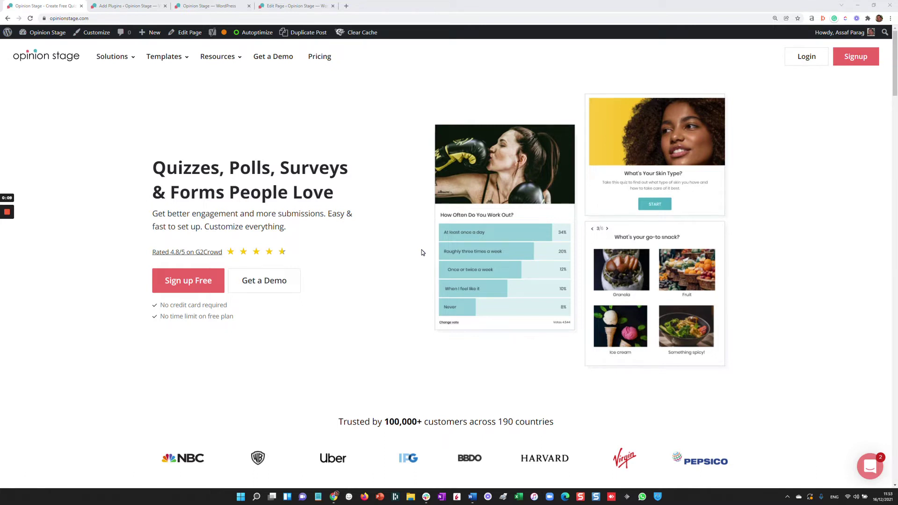
Step: Search WordPress plugins for 'opinion stage', then go to the Opinion Stage getting-started page
{"action": "left_click", "coordinate": [127, 5]}
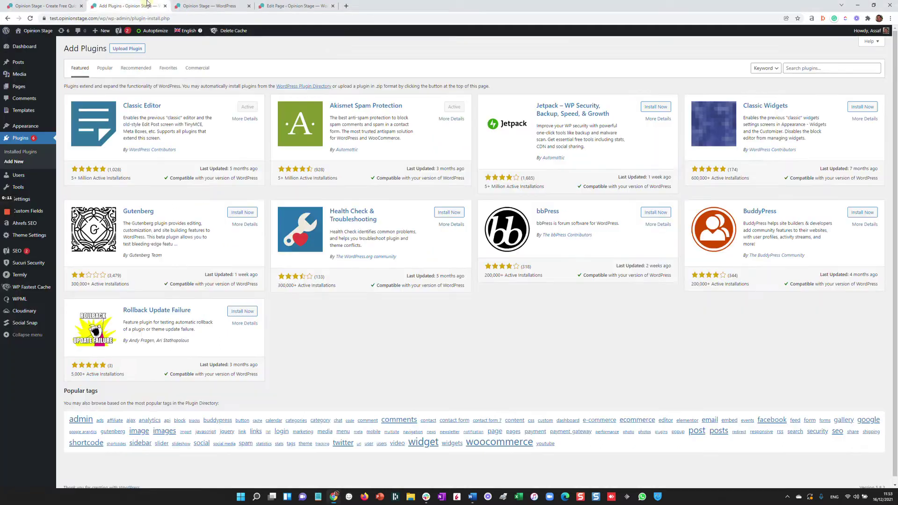
{"action": "left_click", "coordinate": [789, 69]}
{"action": "type", "text": "op"}
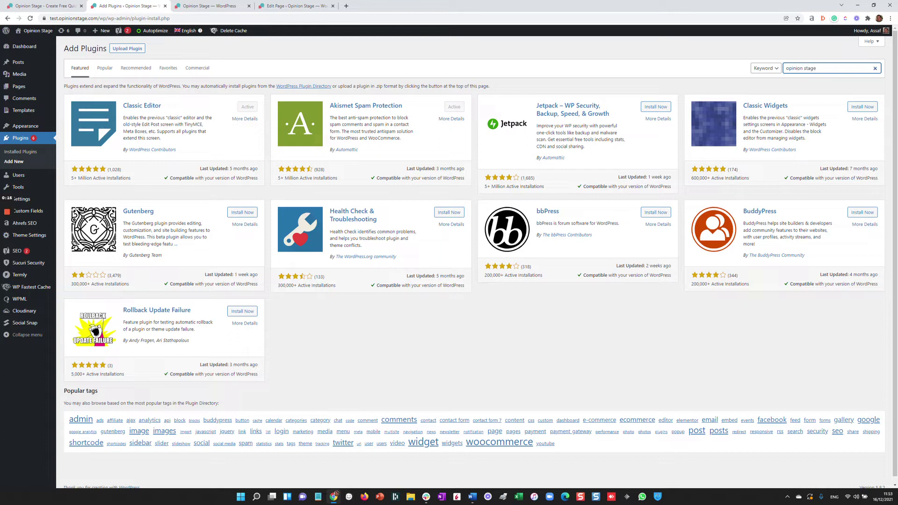
{"action": "type", "text": "inion stage"}
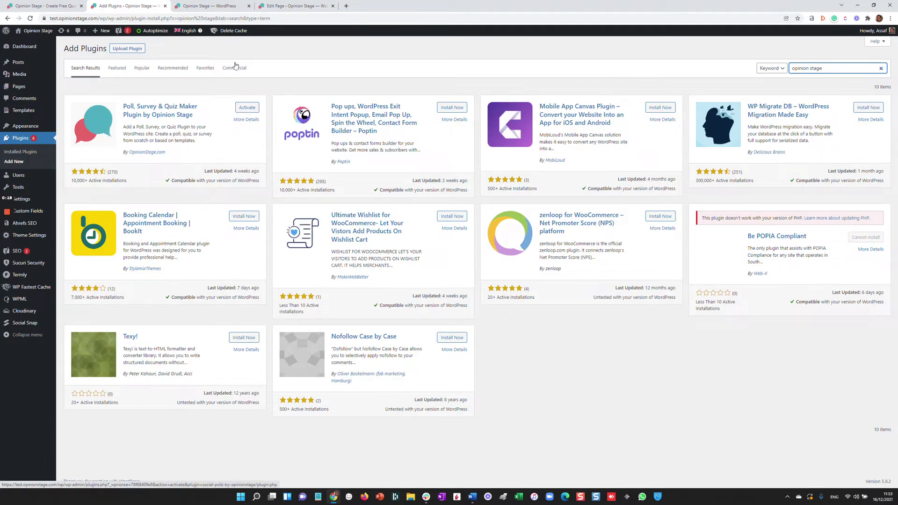
{"action": "left_click", "coordinate": [217, 6]}
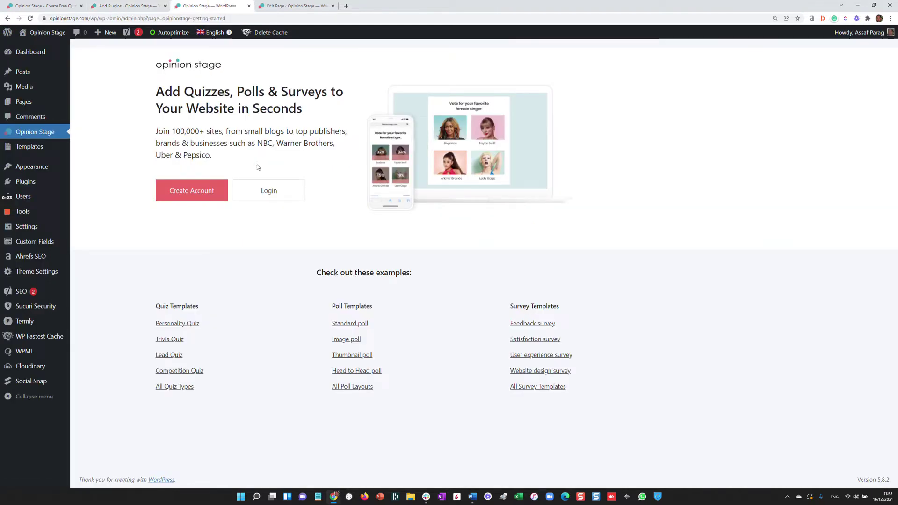
Step: From the Login option on the getting-started page, open Opinion Stage's Create Account form
{"action": "left_click", "coordinate": [272, 192]}
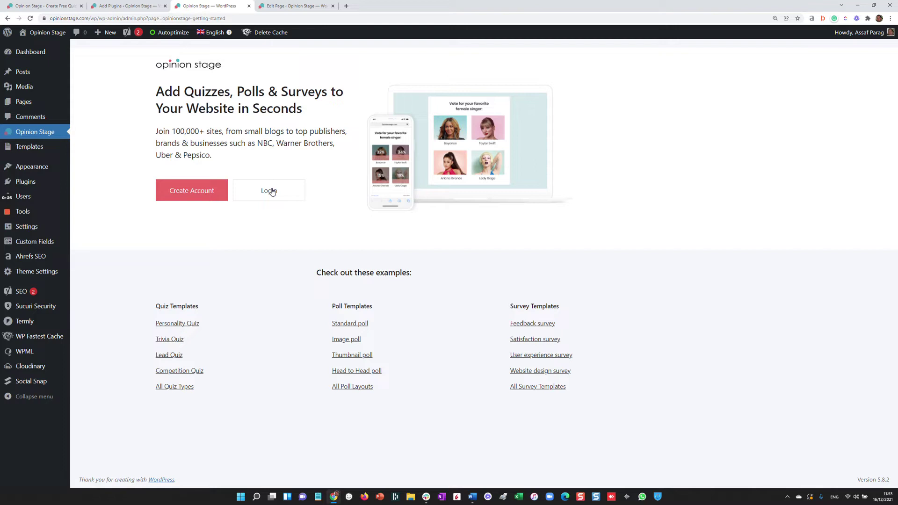
{"action": "left_click", "coordinate": [194, 194]}
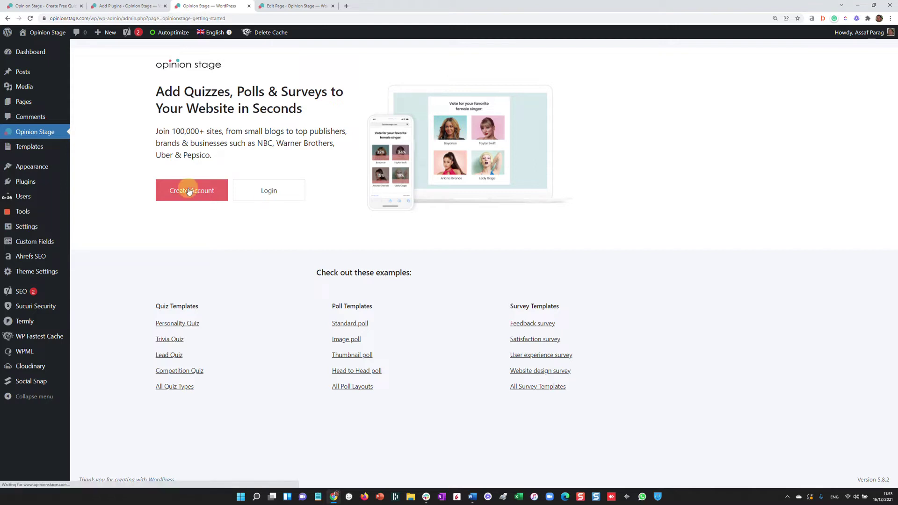
Step: Create the free account with a business name, a matching Gmail work e-mail and a password
{"action": "left_click", "coordinate": [449, 113]}
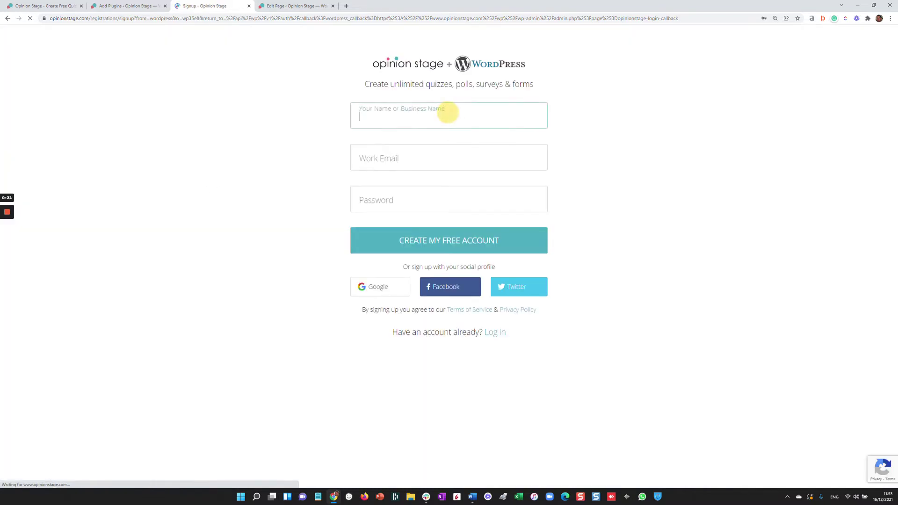
{"action": "key", "text": "ctrl+a"}
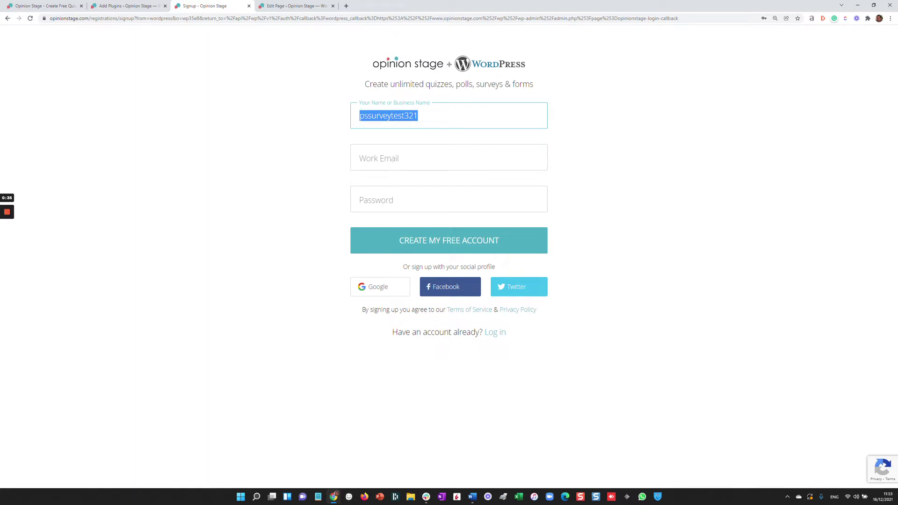
{"action": "key", "text": "ctrl+c"}
{"action": "key", "text": "Tab"}
{"action": "key", "text": "ctrl+v"}
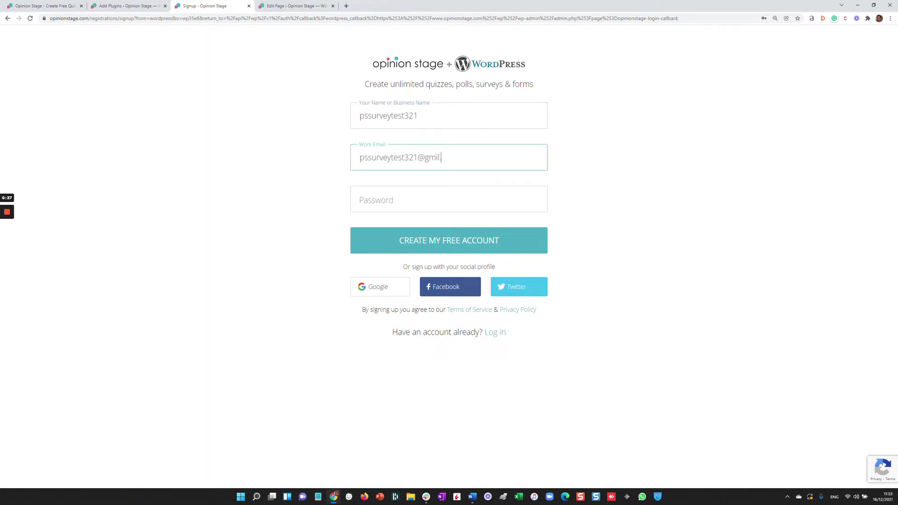
{"action": "key", "text": "Tab"}
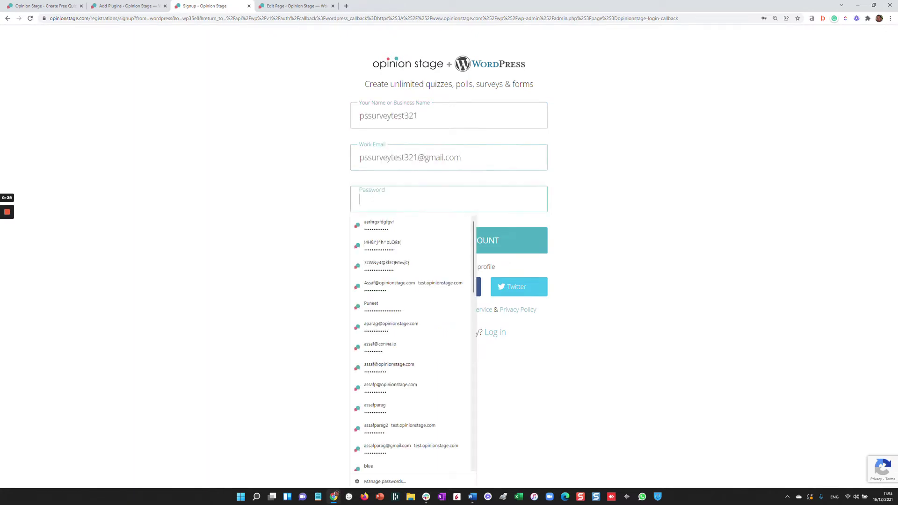
{"action": "key", "text": "ctrl+v"}
{"action": "left_click", "coordinate": [511, 245]}
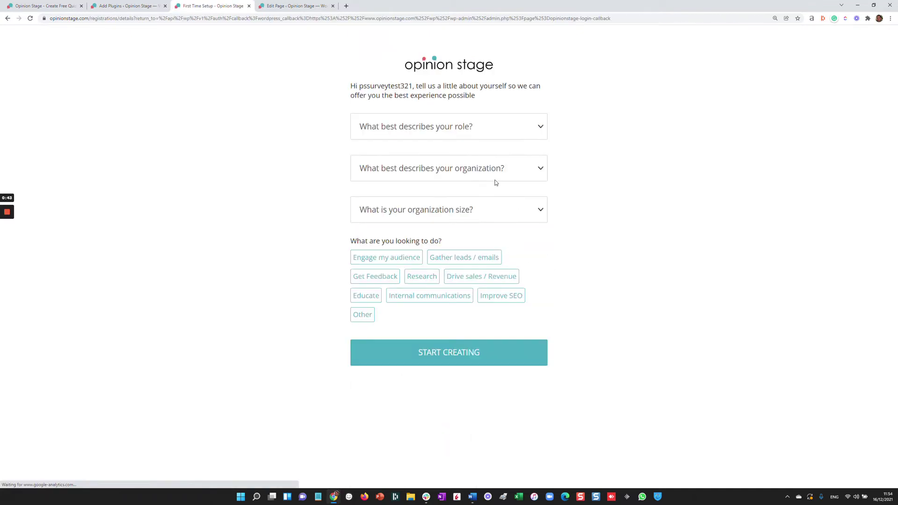
Step: Set the role to Marketer, organization type to Brand and organization size to 2-10
{"action": "left_click", "coordinate": [466, 129]}
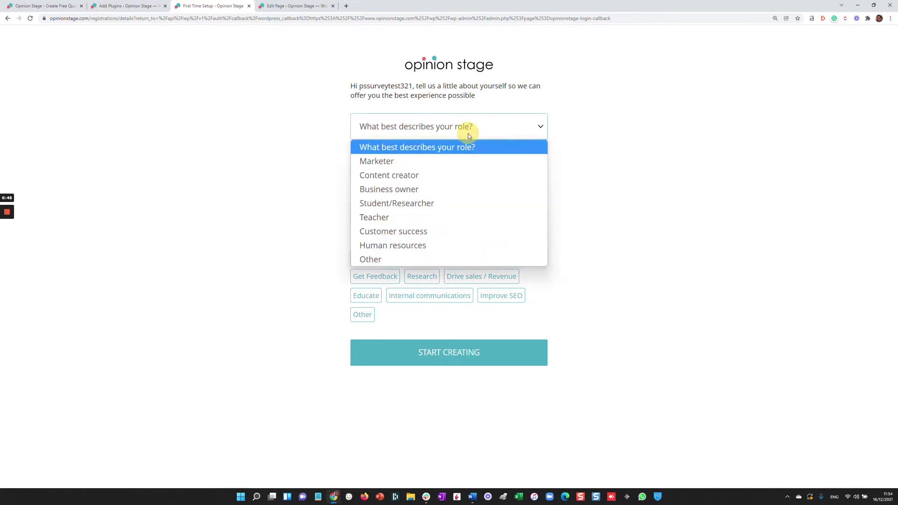
{"action": "left_click", "coordinate": [438, 161]}
{"action": "left_click", "coordinate": [428, 171]}
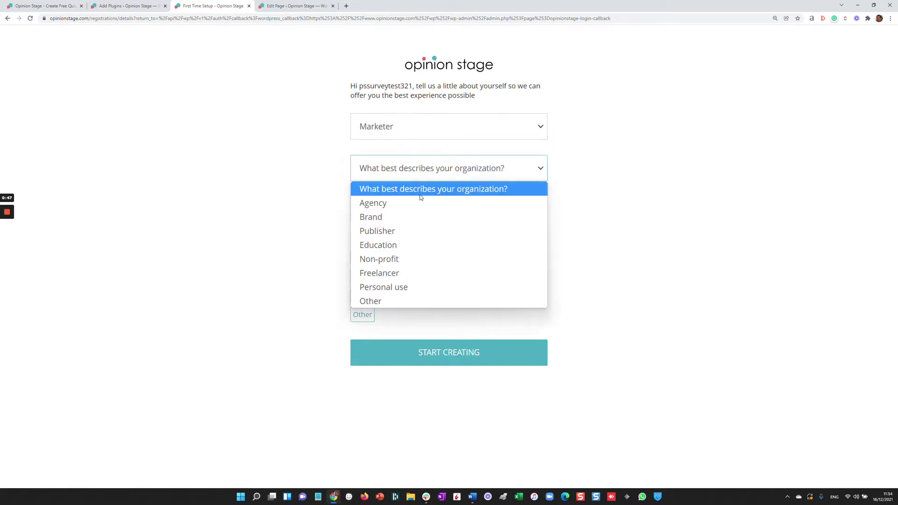
{"action": "left_click", "coordinate": [415, 215]}
{"action": "left_click", "coordinate": [418, 213]}
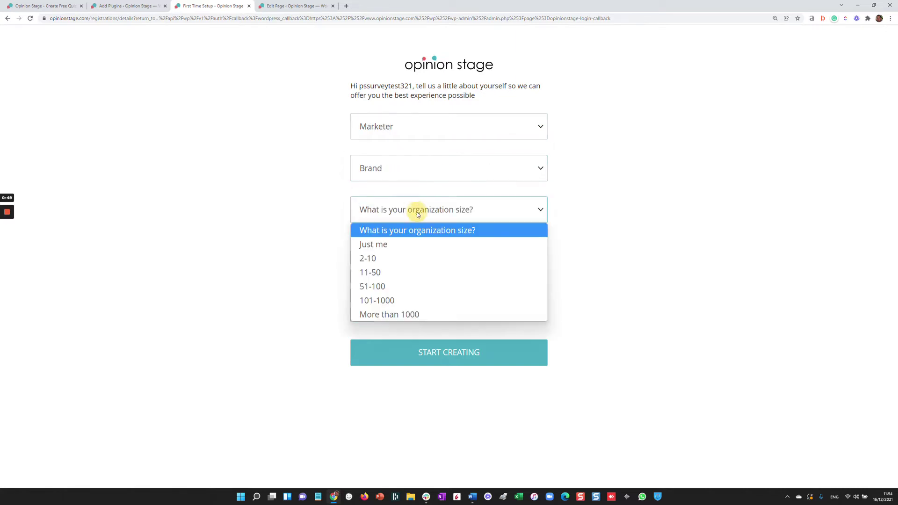
{"action": "left_click", "coordinate": [383, 258]}
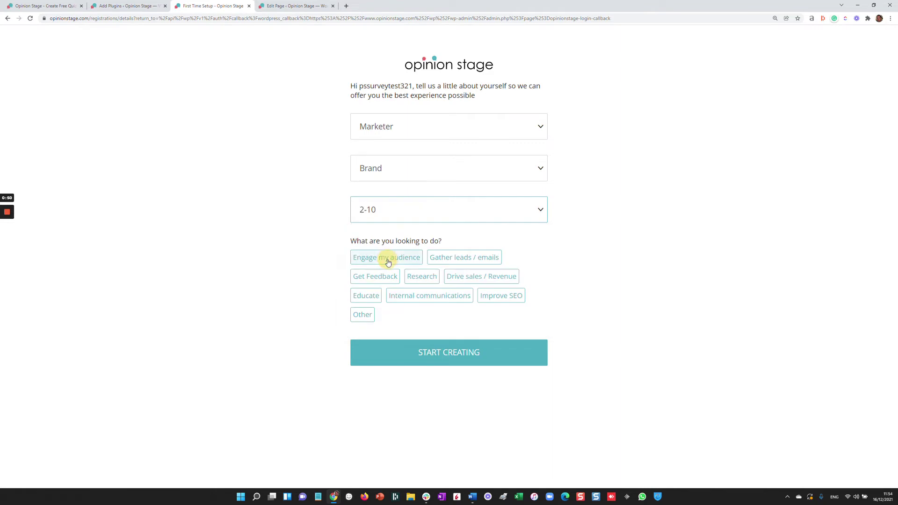
Step: Select Gather leads / emails and Internal communications as goals, then finish setup
{"action": "left_click", "coordinate": [443, 263]}
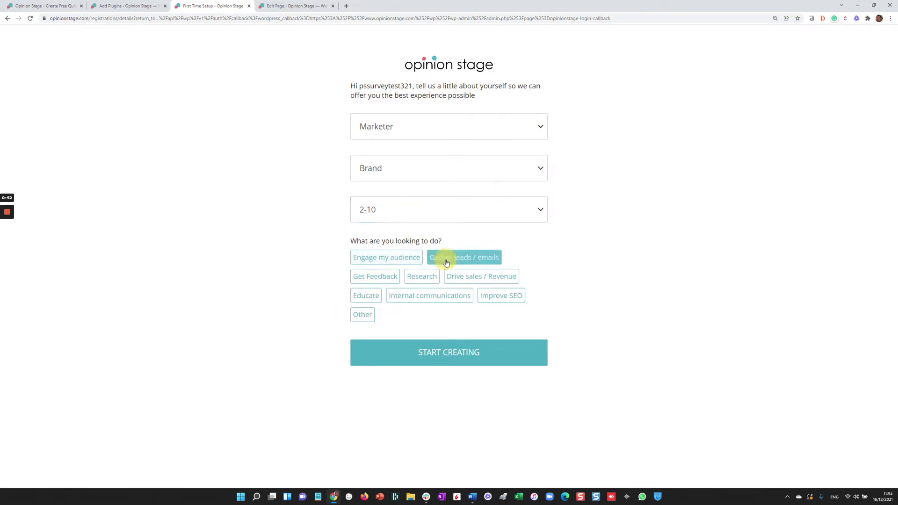
{"action": "left_click", "coordinate": [499, 297]}
{"action": "left_click", "coordinate": [499, 296]}
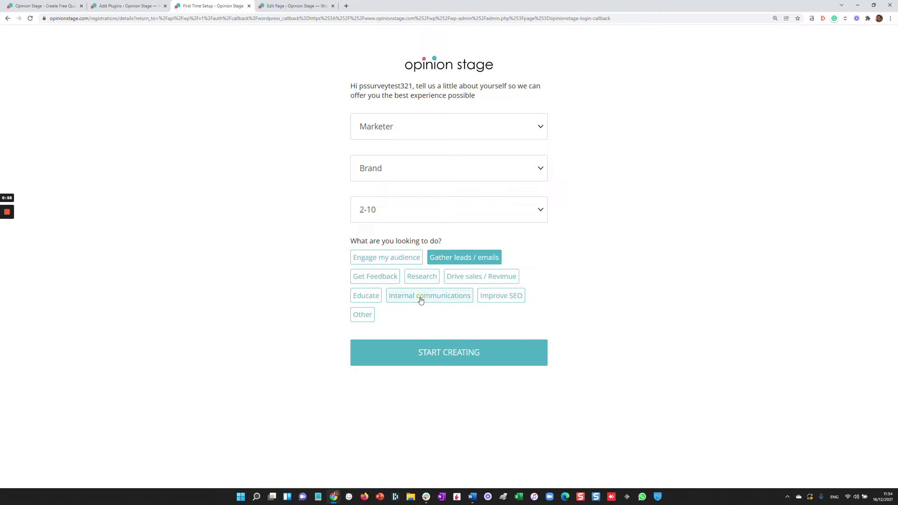
{"action": "left_click", "coordinate": [418, 296]}
{"action": "left_click", "coordinate": [443, 364]}
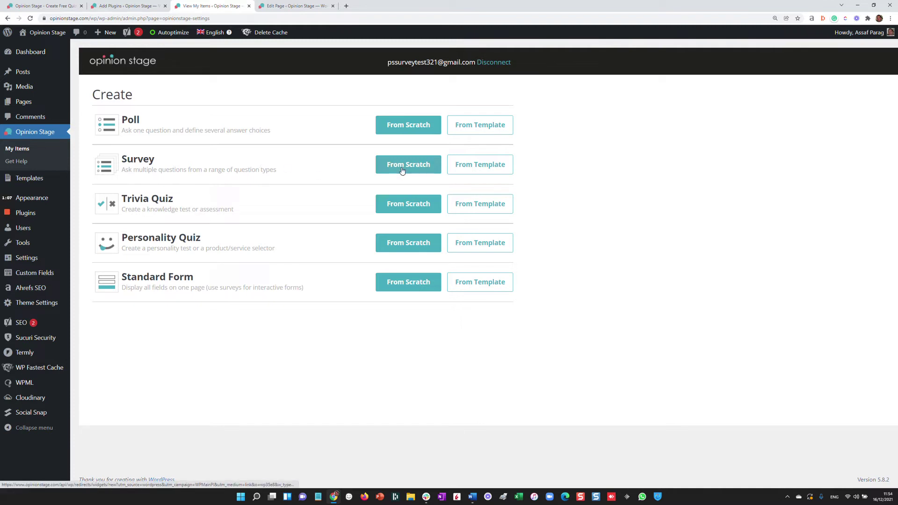
Step: Open From Template in the Survey row and scroll through the survey templates
{"action": "left_click", "coordinate": [478, 172]}
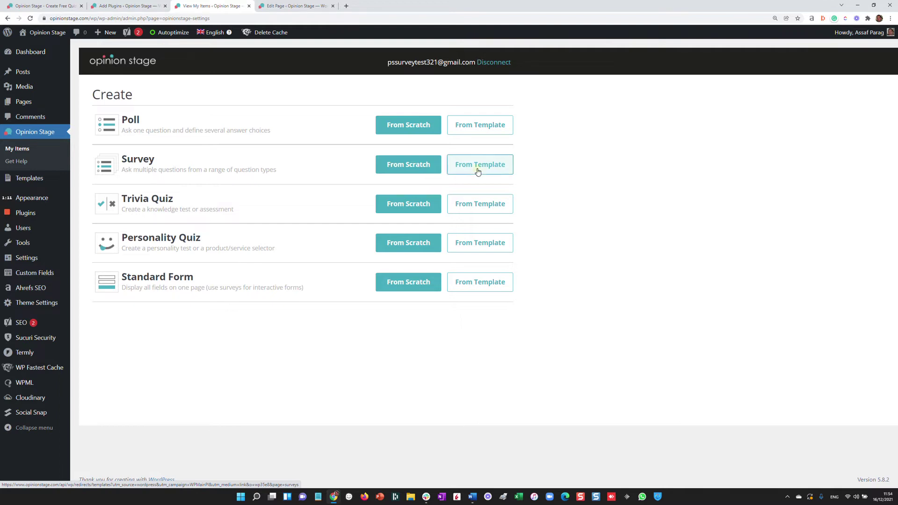
{"action": "scroll", "coordinate": [569, 203], "scroll_direction": "down", "scroll_amount": 3}
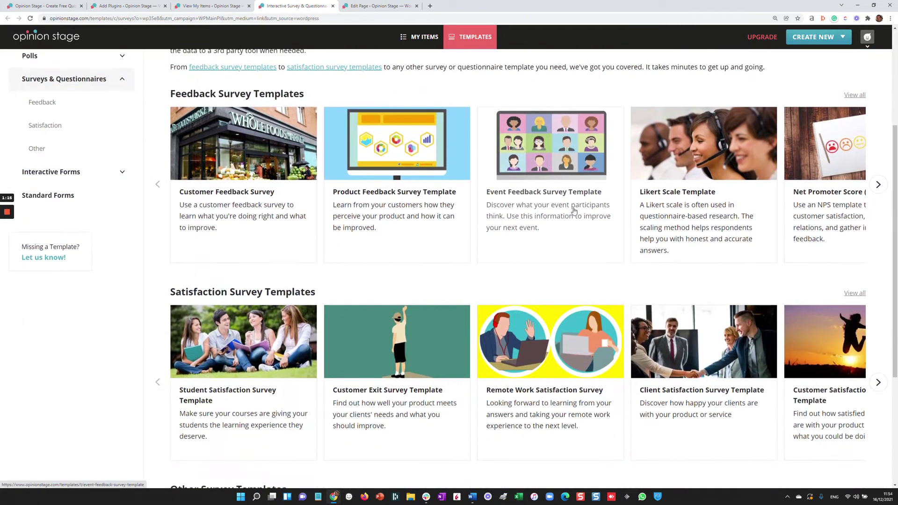
Step: Page through the Feedback templates carousel and dismiss the chat popup
{"action": "left_click", "coordinate": [878, 183]}
{"action": "left_click", "coordinate": [867, 287]}
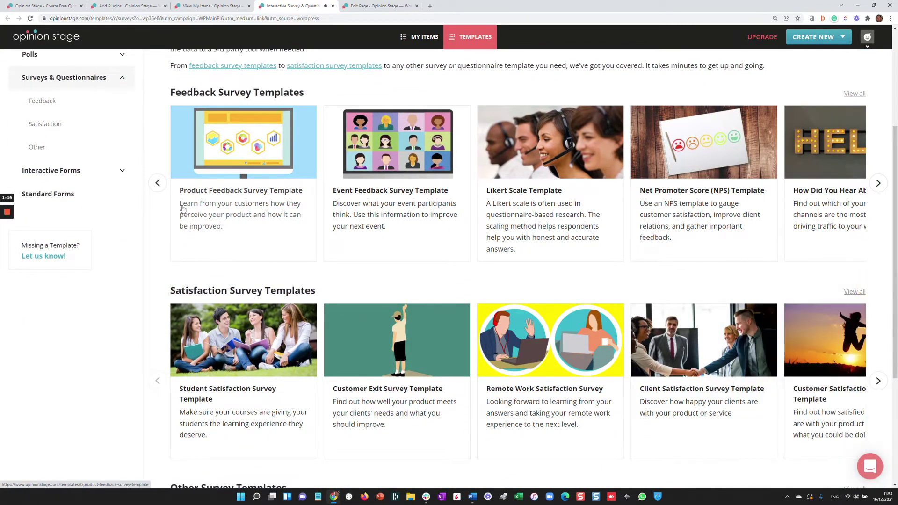
{"action": "left_click", "coordinate": [157, 183]}
{"action": "scroll", "coordinate": [398, 233], "scroll_direction": "up", "scroll_amount": 3}
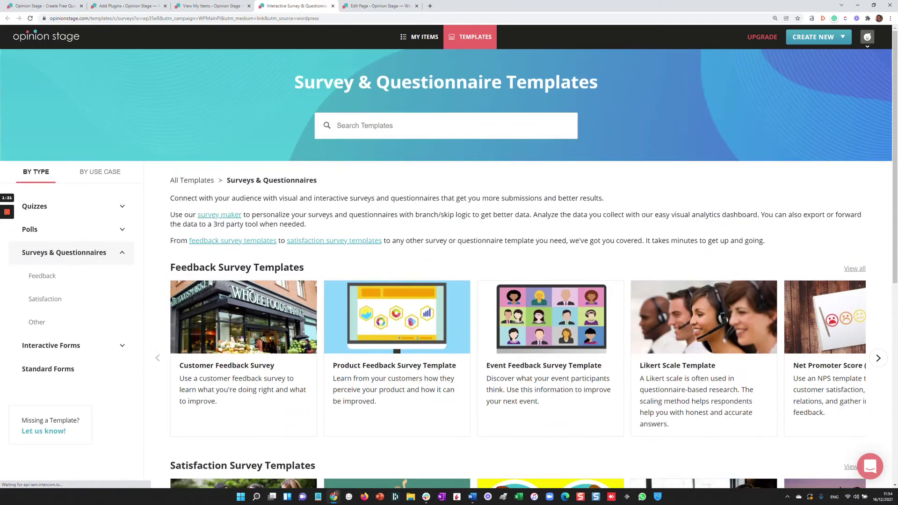
Step: Search the templates for 'feedback survey'
{"action": "left_click", "coordinate": [365, 124]}
{"action": "type", "text": "feedback survey"}
{"action": "key", "text": "Return"}
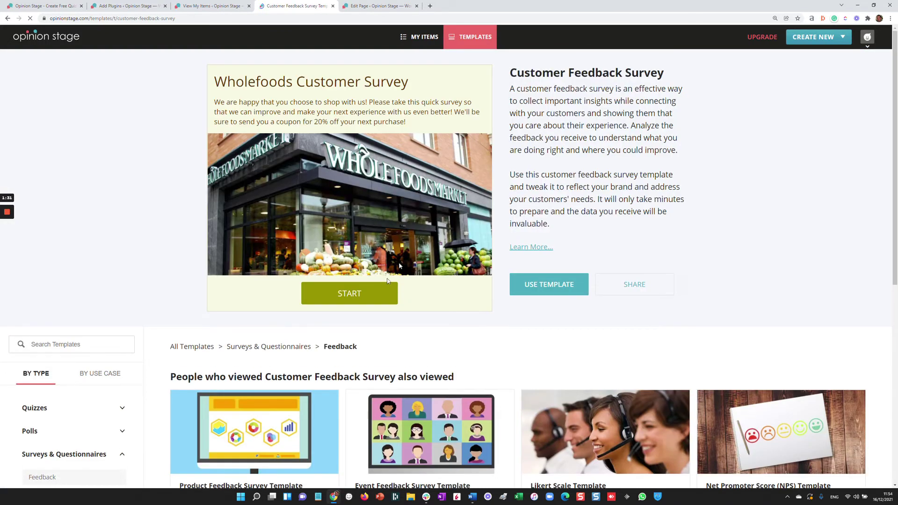
Step: Answer Once a week, Bread and Healthy snacks, Quality of products, and Yes to club card
{"action": "left_click", "coordinate": [362, 294]}
{"action": "left_click", "coordinate": [361, 286]}
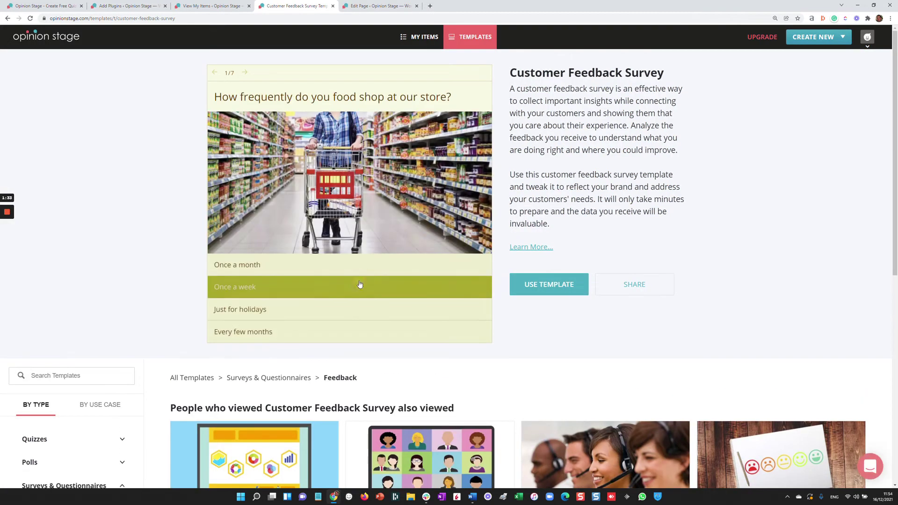
{"action": "left_click", "coordinate": [279, 166]}
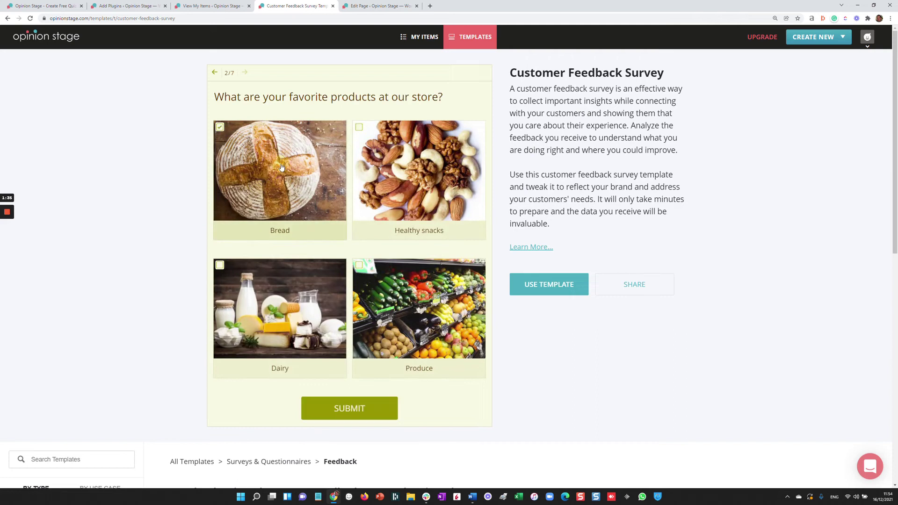
{"action": "left_click", "coordinate": [406, 190]}
{"action": "left_click", "coordinate": [352, 403]}
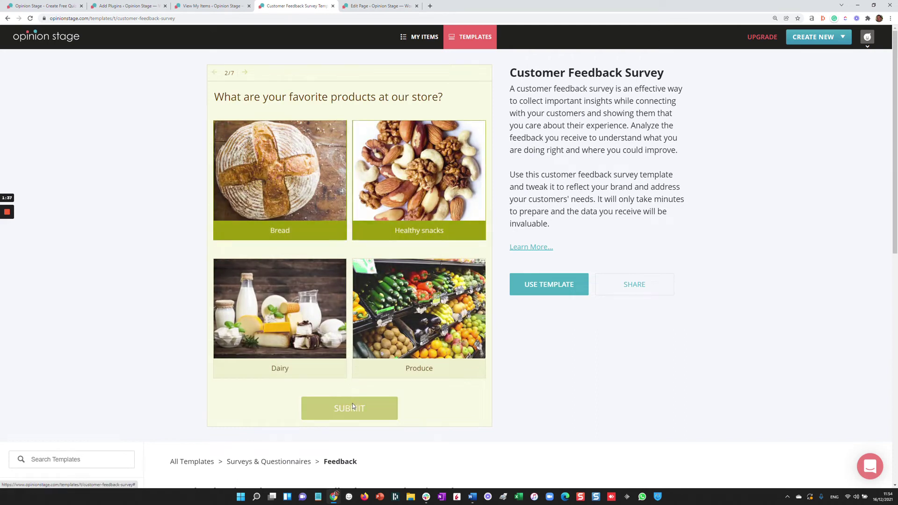
{"action": "left_click", "coordinate": [293, 291]}
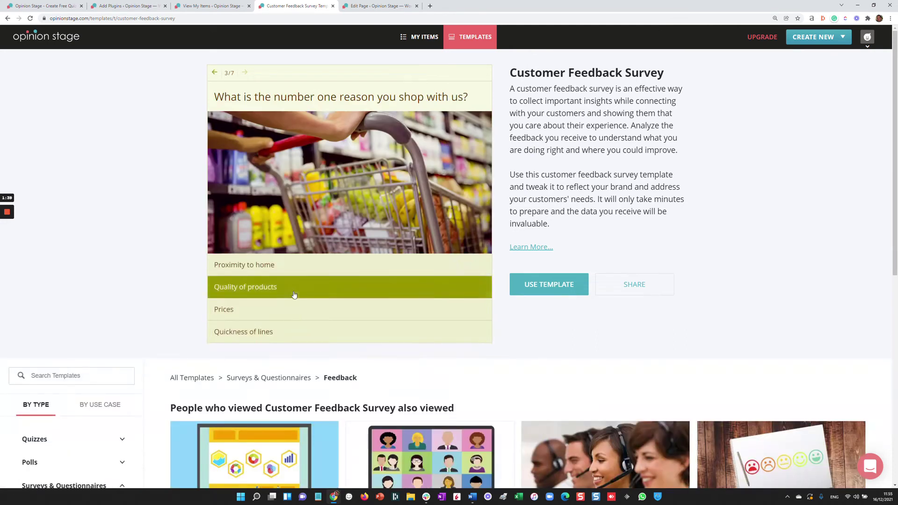
{"action": "left_click", "coordinate": [282, 270]}
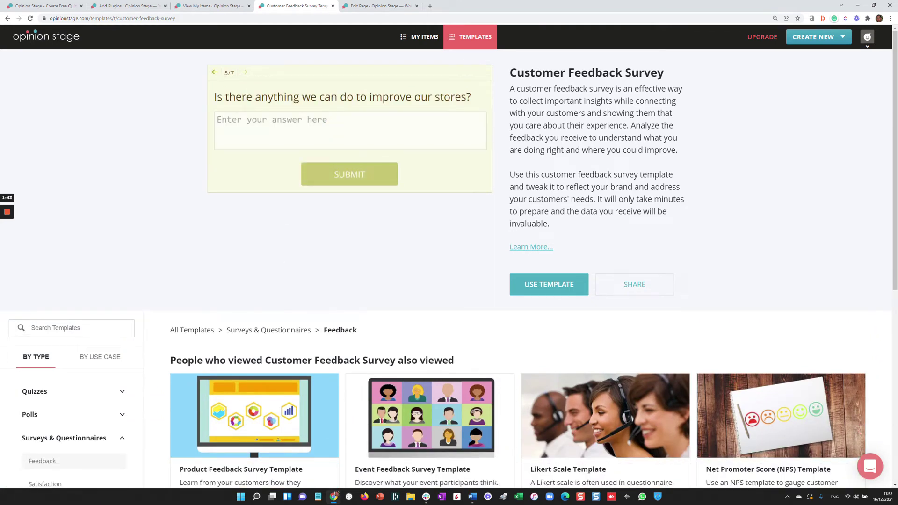
Step: Suggest 'more variety', submit a name and e-mail, then start a survey from the template
{"action": "type", "text": "more variety"}
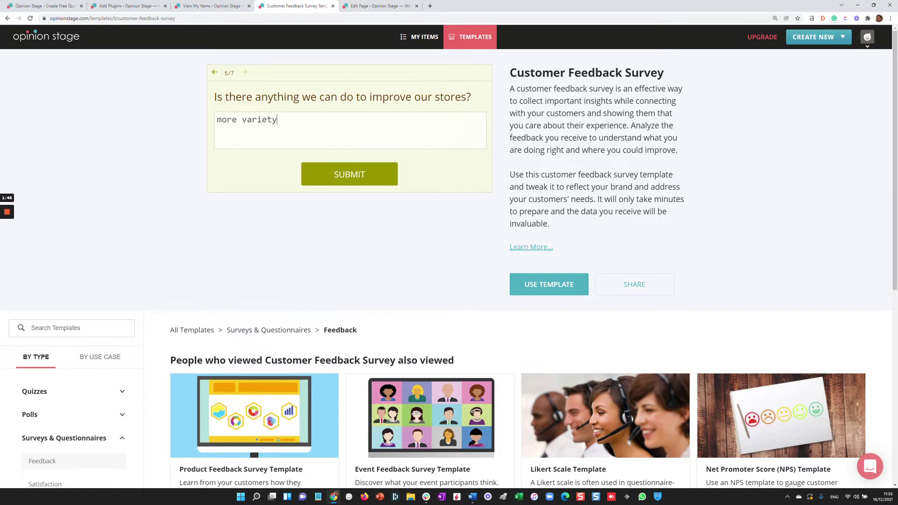
{"action": "left_click", "coordinate": [345, 166]}
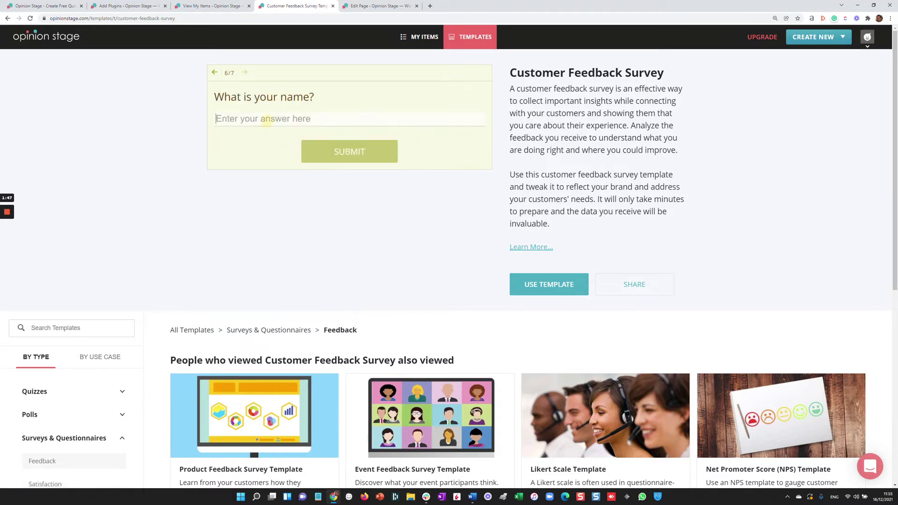
{"action": "type", "text": "assaf"}
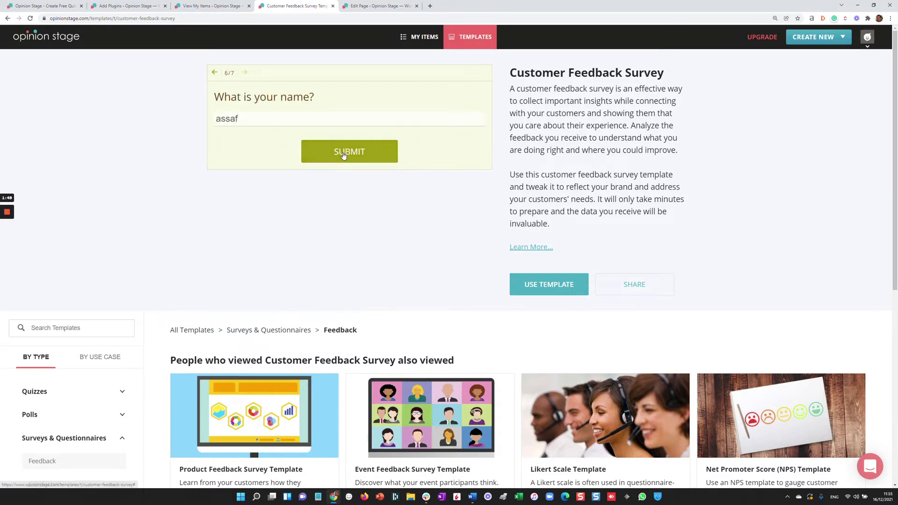
{"action": "left_click", "coordinate": [343, 153]}
{"action": "left_click", "coordinate": [291, 122]}
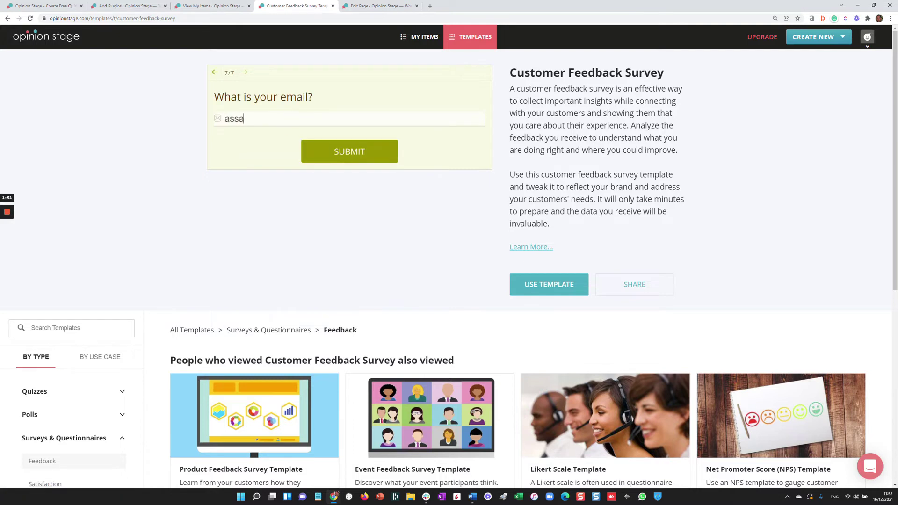
{"action": "left_click", "coordinate": [378, 148]}
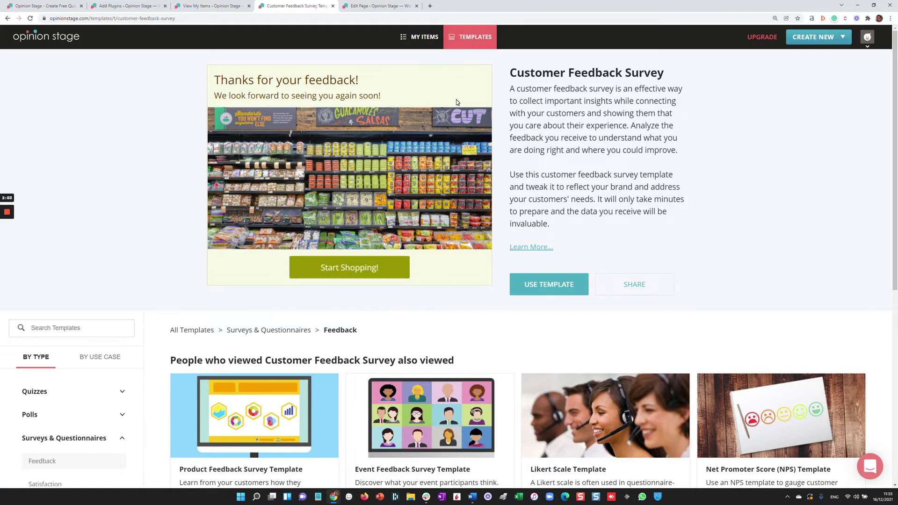
{"action": "left_click", "coordinate": [541, 287]}
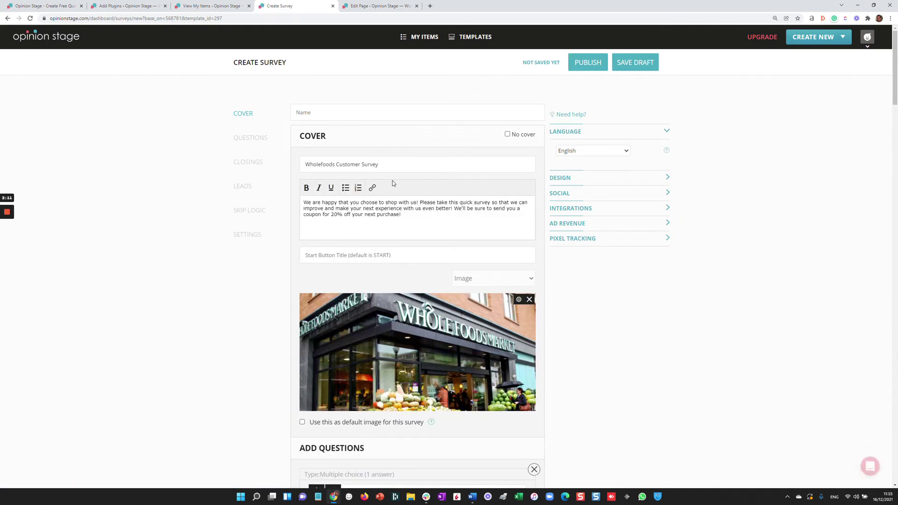
Step: Review the survey's closings, leads, skip logic and design options, then publish it
{"action": "scroll", "coordinate": [451, 318], "scroll_direction": "down", "scroll_amount": 20}
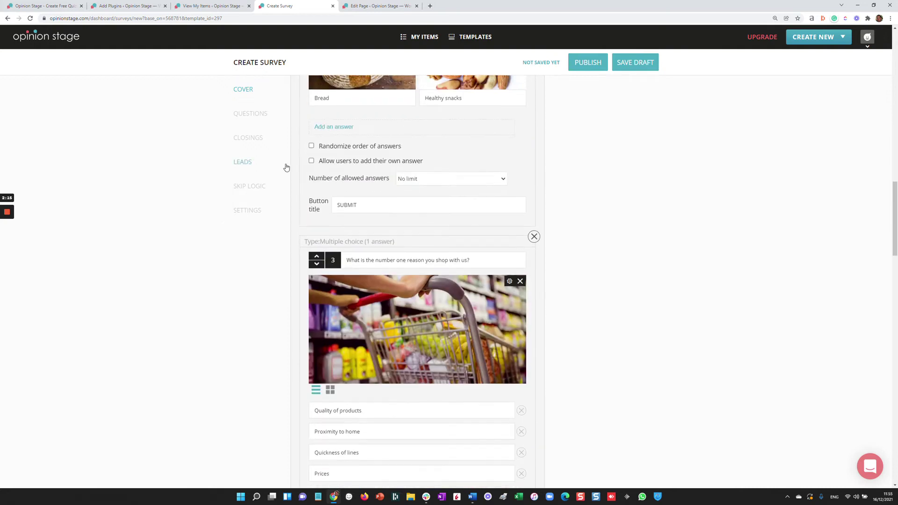
{"action": "left_click", "coordinate": [259, 138]}
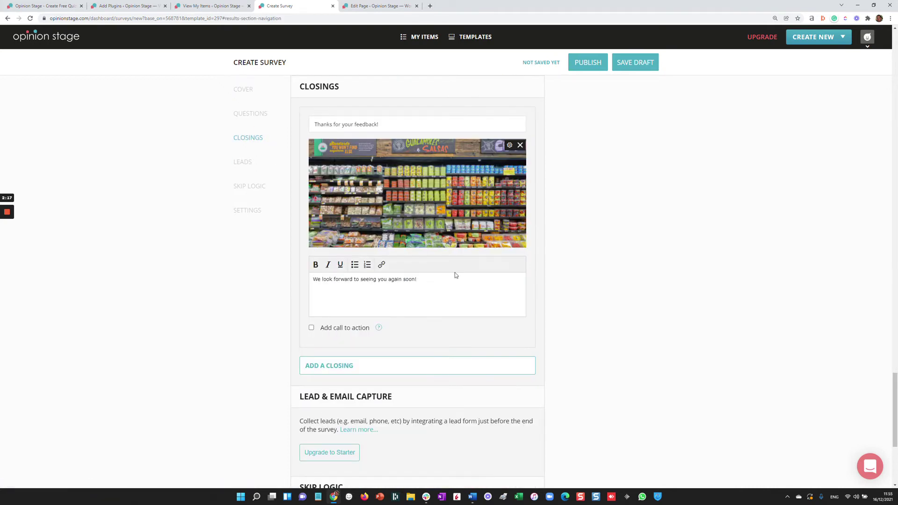
{"action": "left_click", "coordinate": [247, 164]}
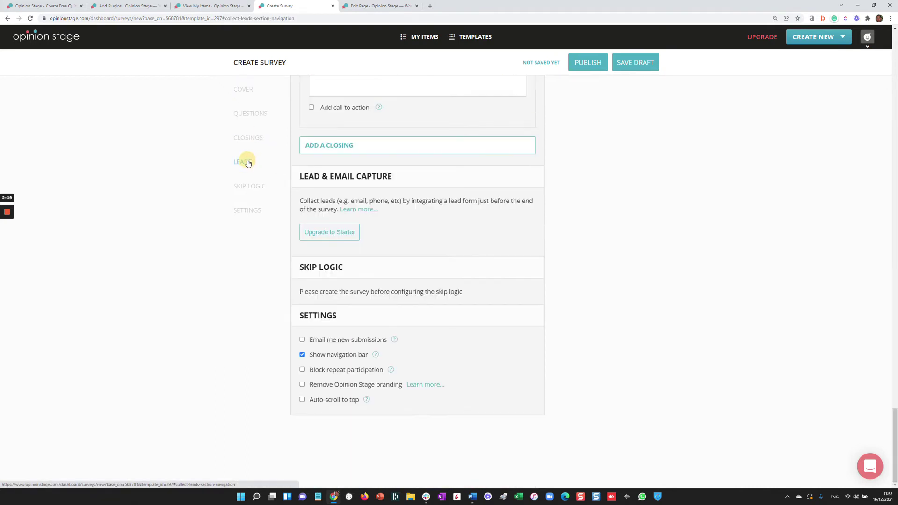
{"action": "left_click", "coordinate": [253, 189]}
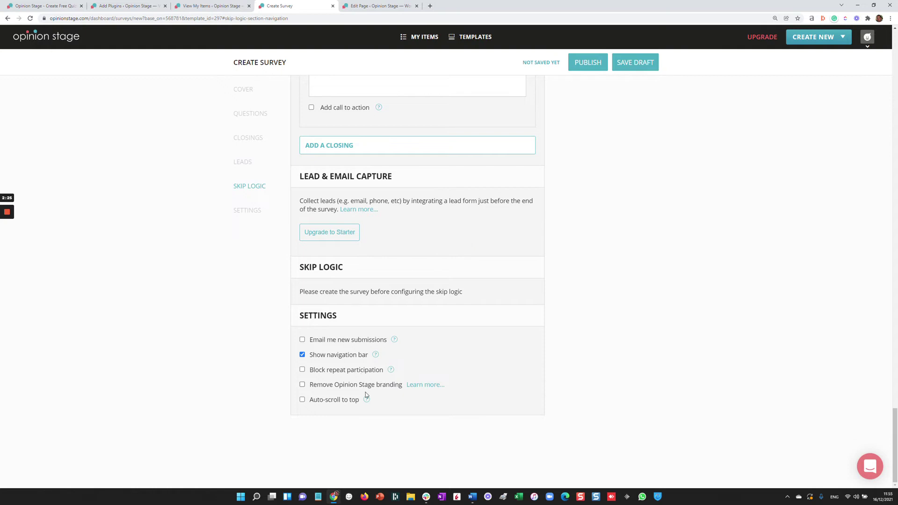
{"action": "scroll", "coordinate": [685, 321], "scroll_direction": "up", "scroll_amount": 10}
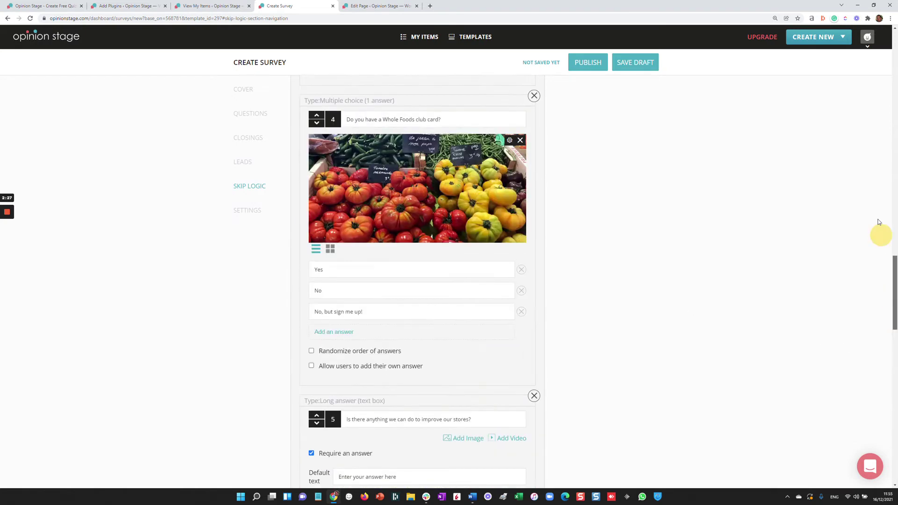
{"action": "scroll", "coordinate": [878, 221], "scroll_direction": "up", "scroll_amount": 15}
{"action": "left_click", "coordinate": [660, 180]}
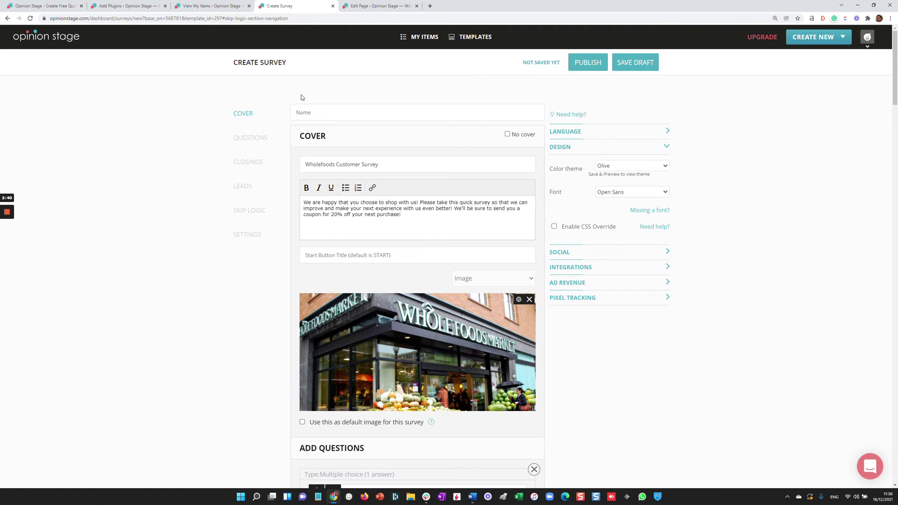
{"action": "left_click", "coordinate": [594, 65]}
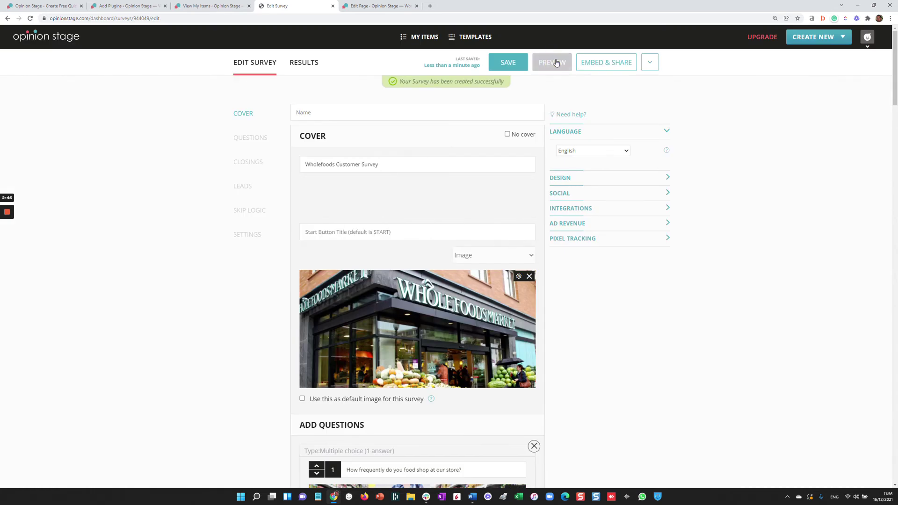
Step: Preview the published Wholefoods survey and view its WordPress embed shortcode, then close the chat popup
{"action": "left_click", "coordinate": [556, 63]}
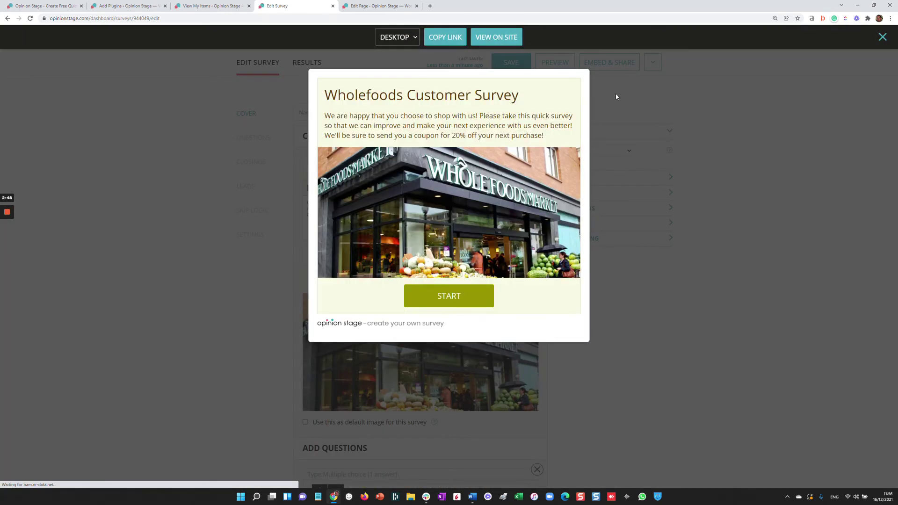
{"action": "left_click", "coordinate": [616, 96]}
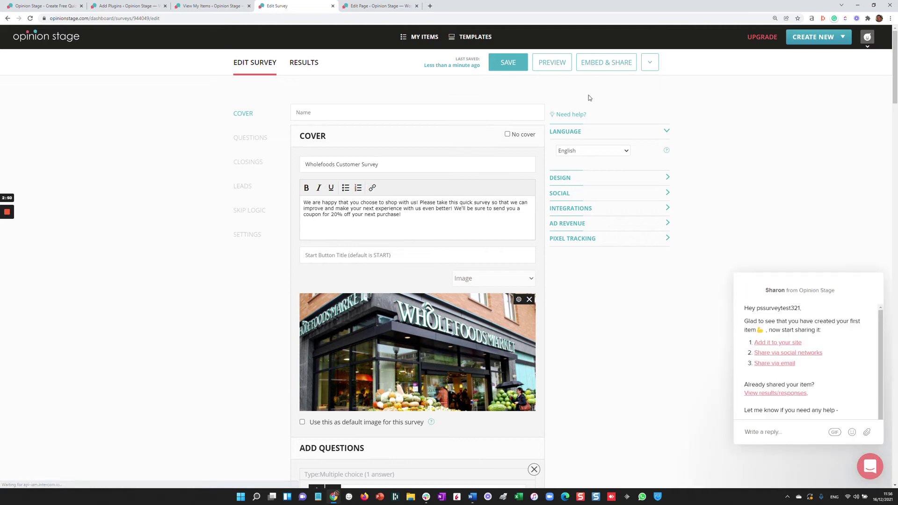
{"action": "left_click", "coordinate": [602, 66]}
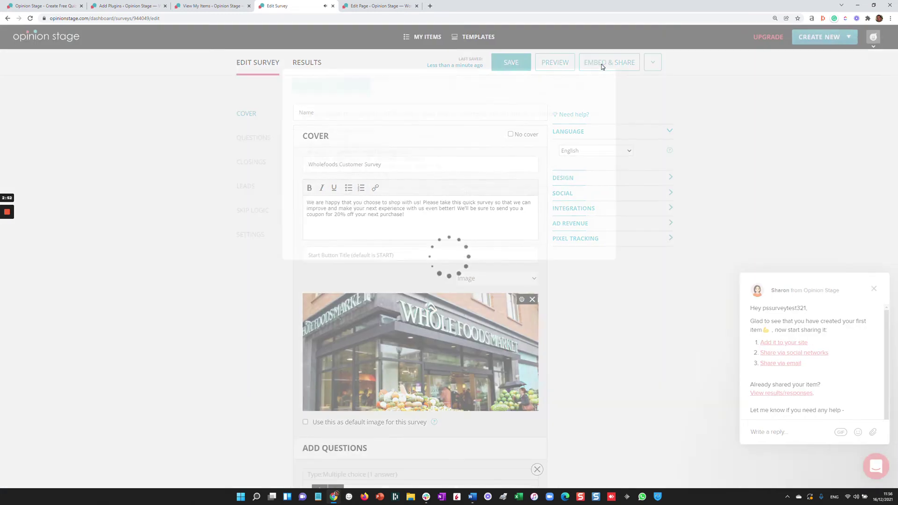
{"action": "left_click", "coordinate": [494, 86]}
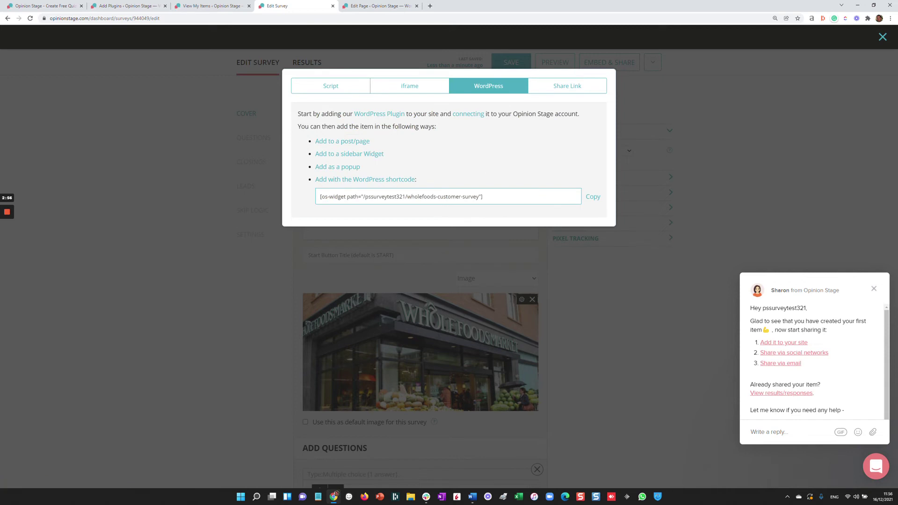
{"action": "left_click", "coordinate": [698, 111]}
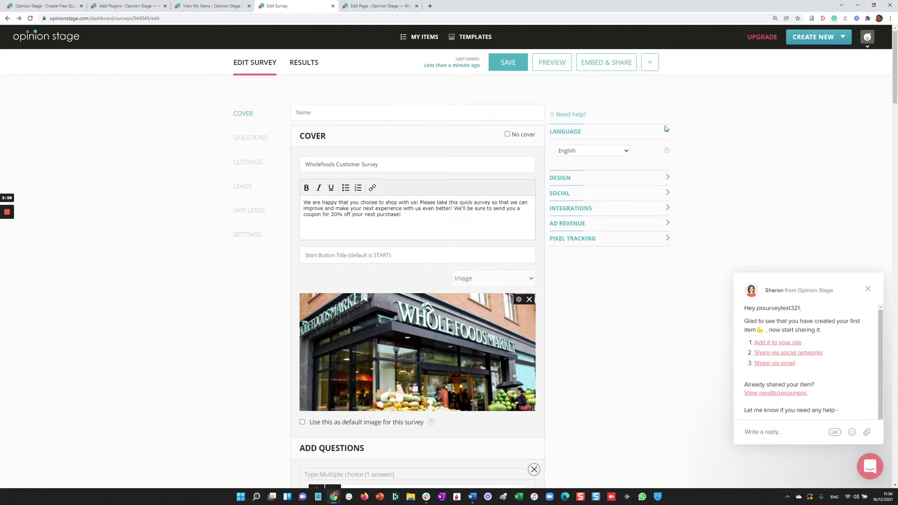
{"action": "left_click", "coordinate": [869, 288]}
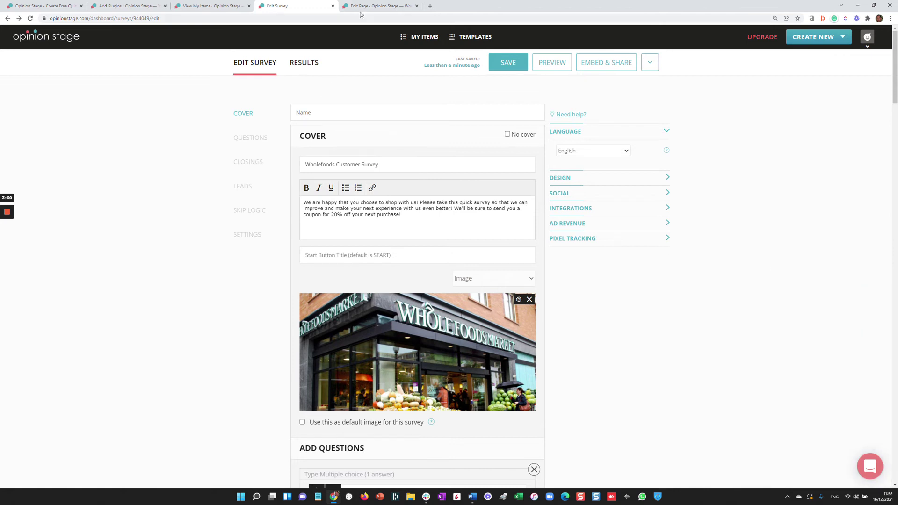
Step: Reload the 'Survey Vs Questionnaire' page editor and select text around the What Is a Questionnaire? section
{"action": "left_click", "coordinate": [374, 6]}
{"action": "key", "text": "ctrl+l"}
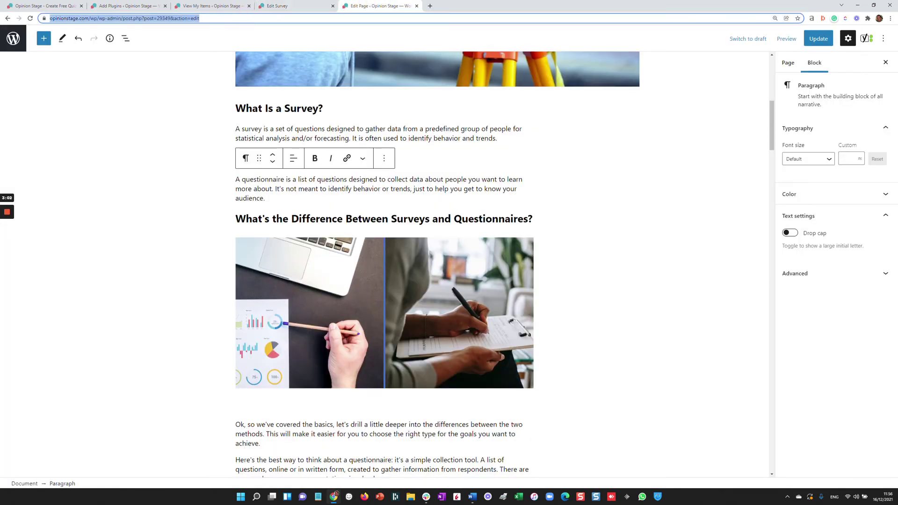
{"action": "key", "text": "Return"}
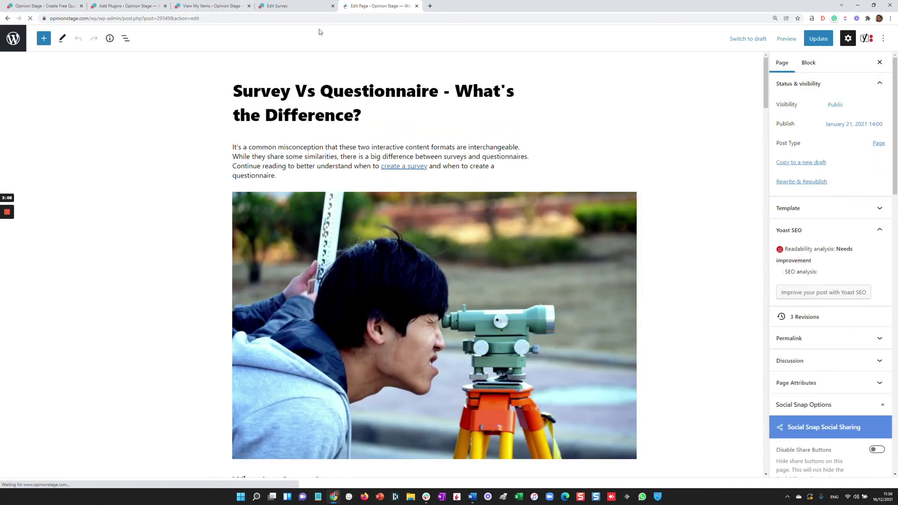
{"action": "scroll", "coordinate": [555, 194], "scroll_direction": "down", "scroll_amount": 6}
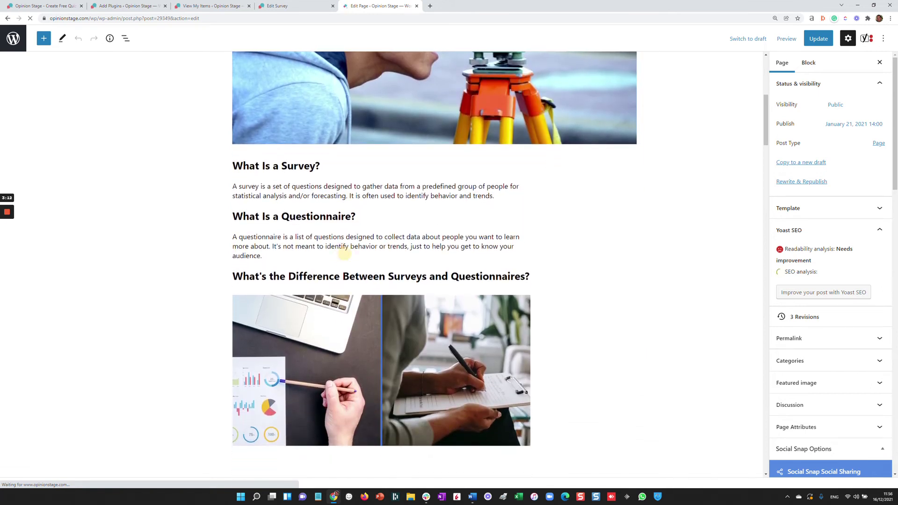
{"action": "left_click", "coordinate": [344, 257]}
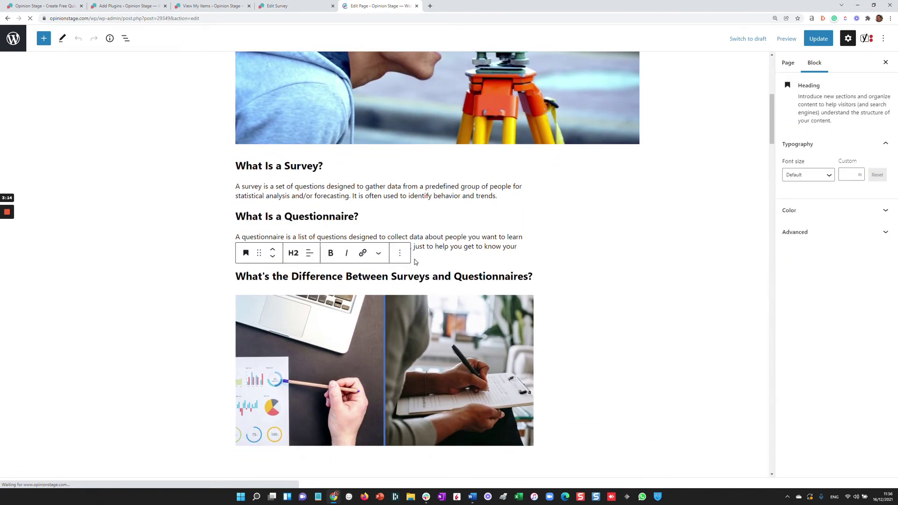
{"action": "type", "text": "What Is a Questionnaire?"}
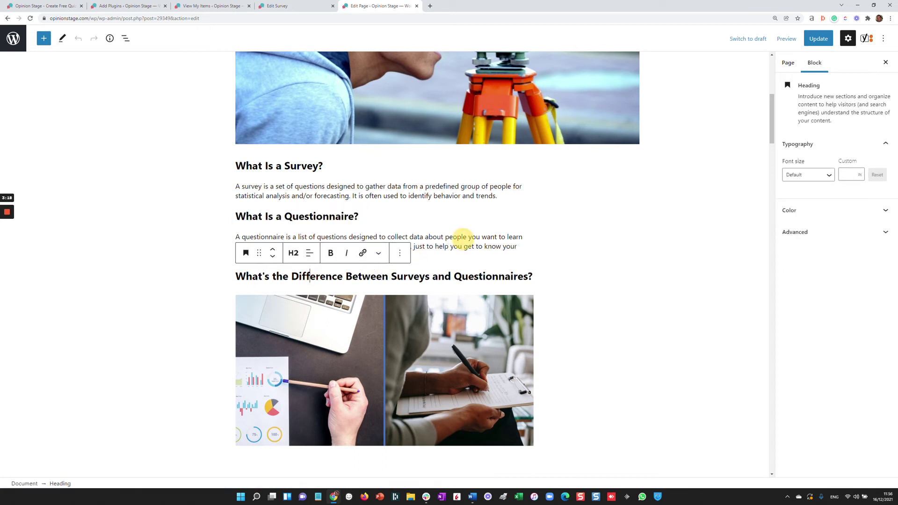
{"action": "left_click", "coordinate": [464, 237]}
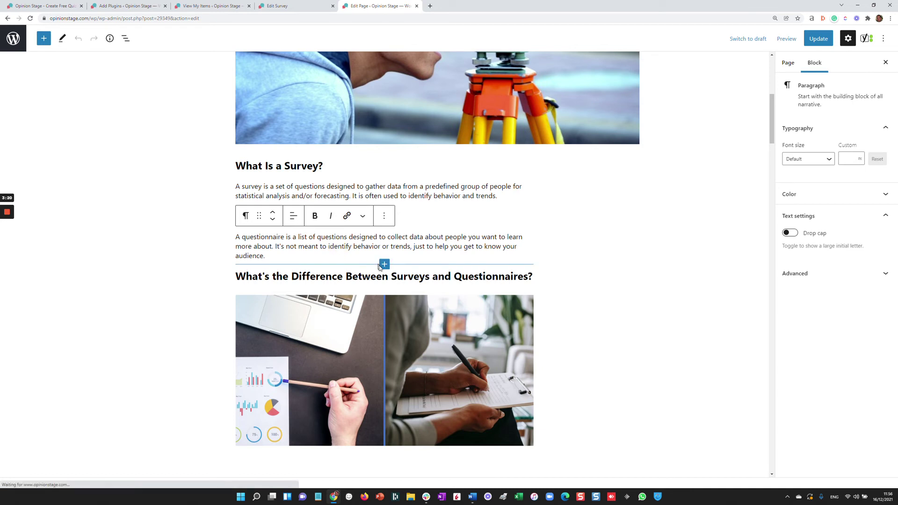
Step: Embed the Wholefoods Customer Survey below the questionnaire paragraph, update the page and view it live
{"action": "left_click", "coordinate": [383, 265]}
{"action": "type", "text": "survey"}
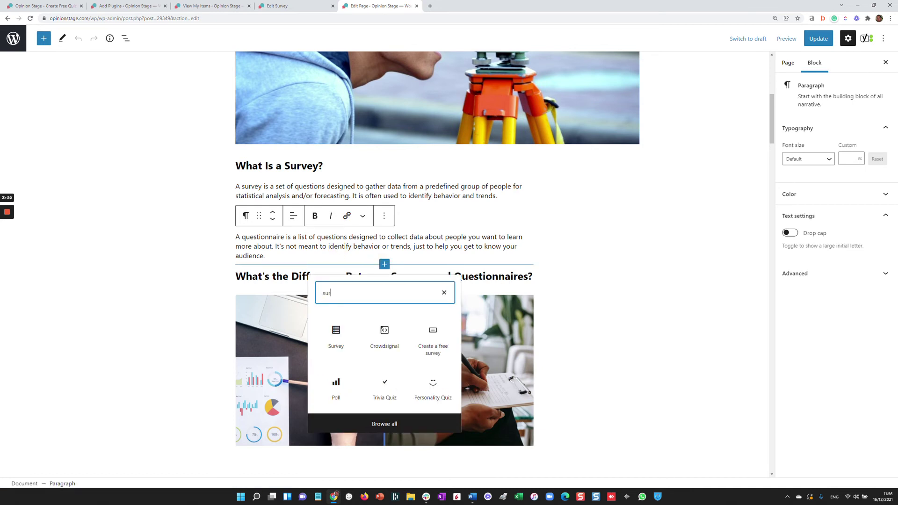
{"action": "left_click", "coordinate": [337, 332]}
{"action": "left_click", "coordinate": [374, 328]}
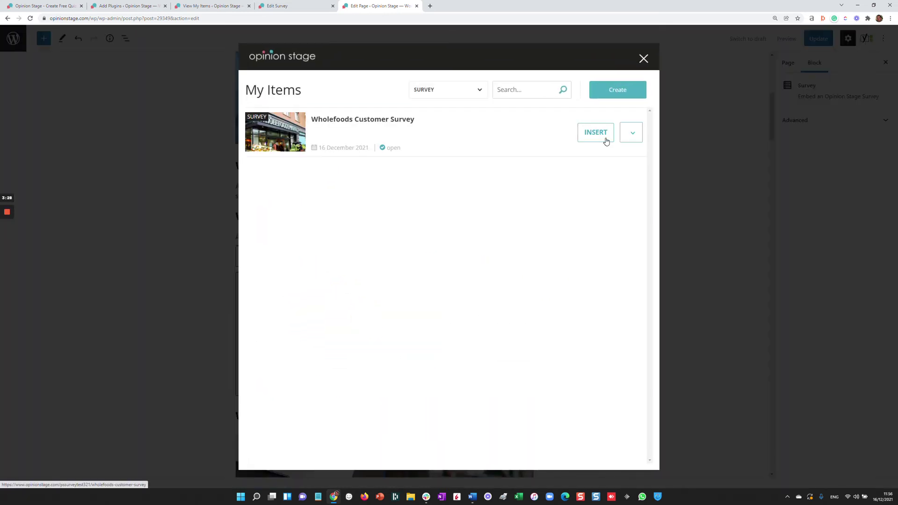
{"action": "left_click", "coordinate": [598, 134]}
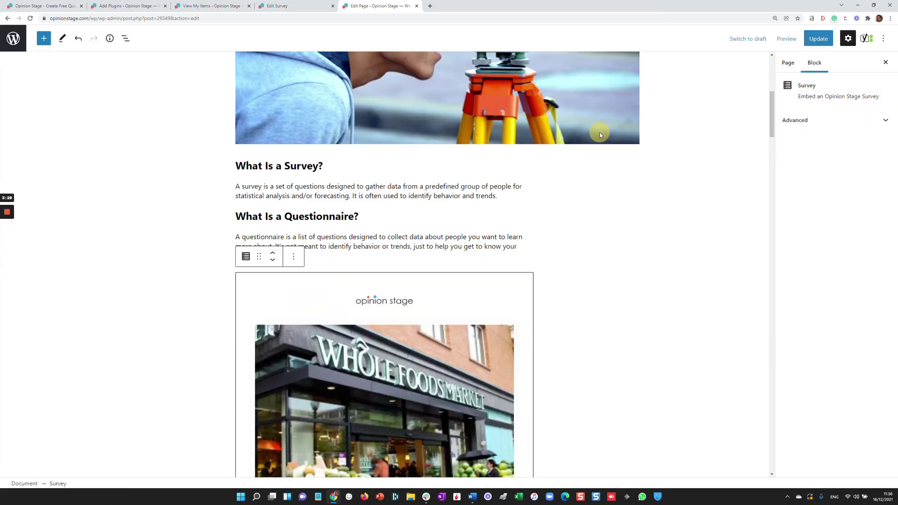
{"action": "left_click", "coordinate": [820, 40]}
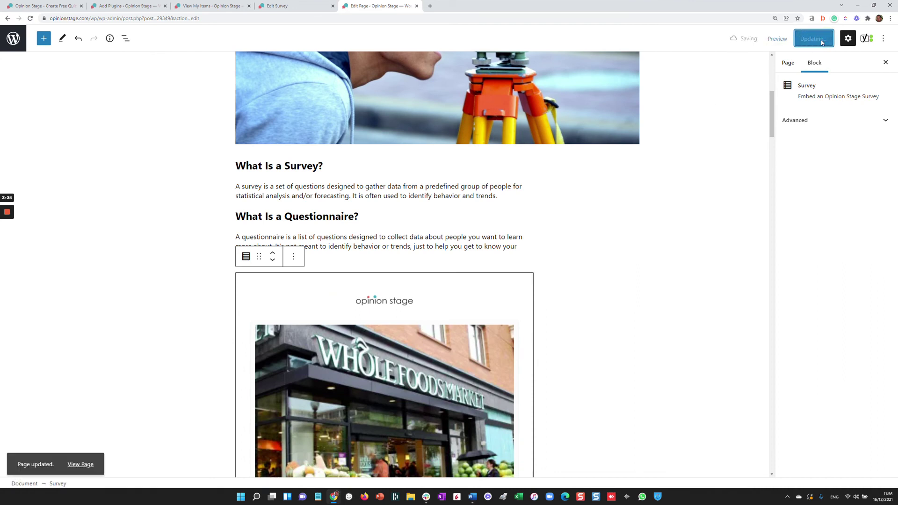
{"action": "left_click", "coordinate": [79, 463]}
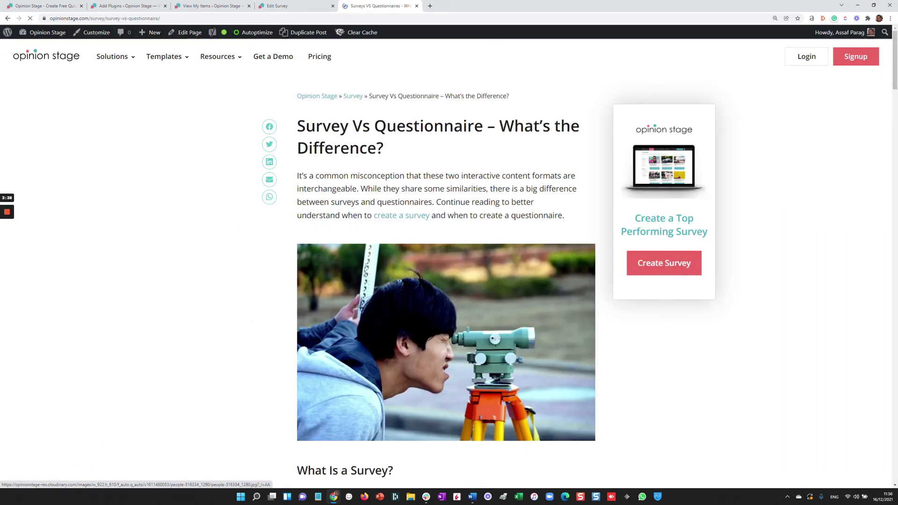
Step: Scroll the live page to confirm the Wholefoods survey embed with its START button appears
{"action": "scroll", "coordinate": [453, 174], "scroll_direction": "down", "scroll_amount": 7}
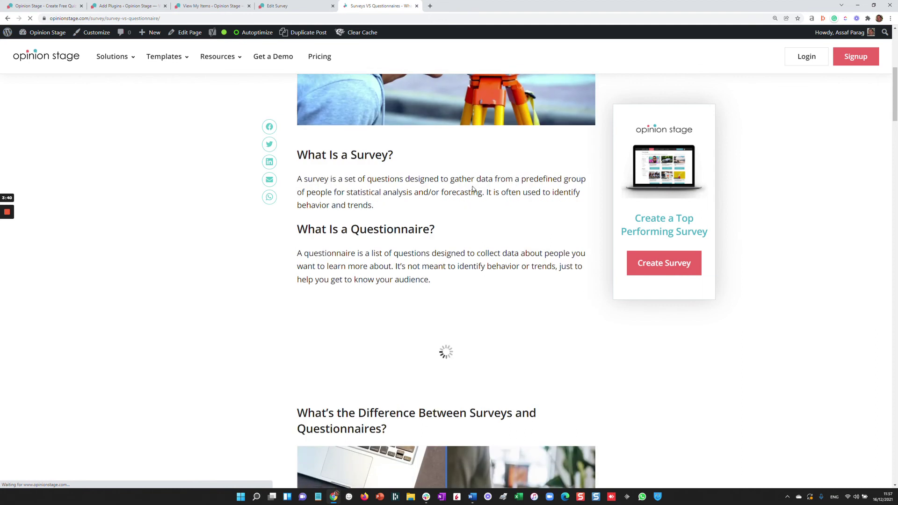
{"action": "scroll", "coordinate": [472, 194], "scroll_direction": "down", "scroll_amount": 5}
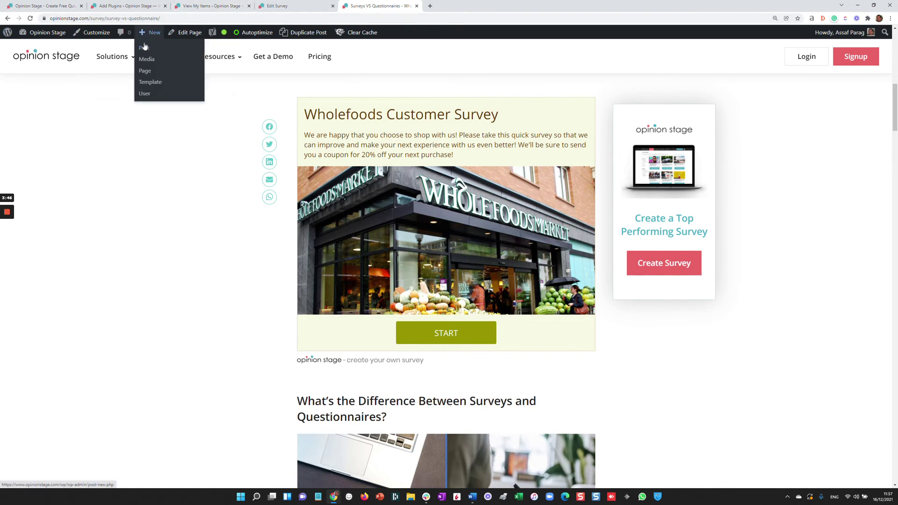
{"action": "left_click", "coordinate": [144, 48]}
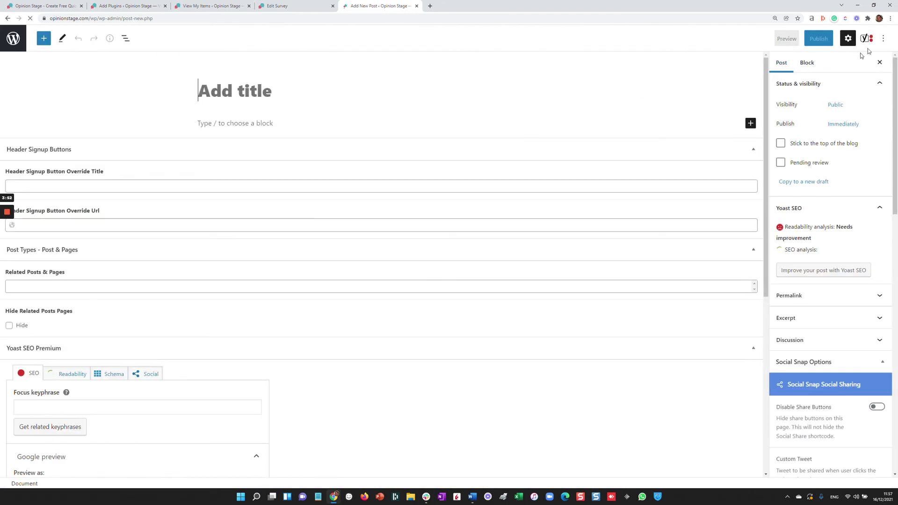
Step: Switch the new blank post to the classic editor from the Options menu
{"action": "left_click", "coordinate": [883, 39]}
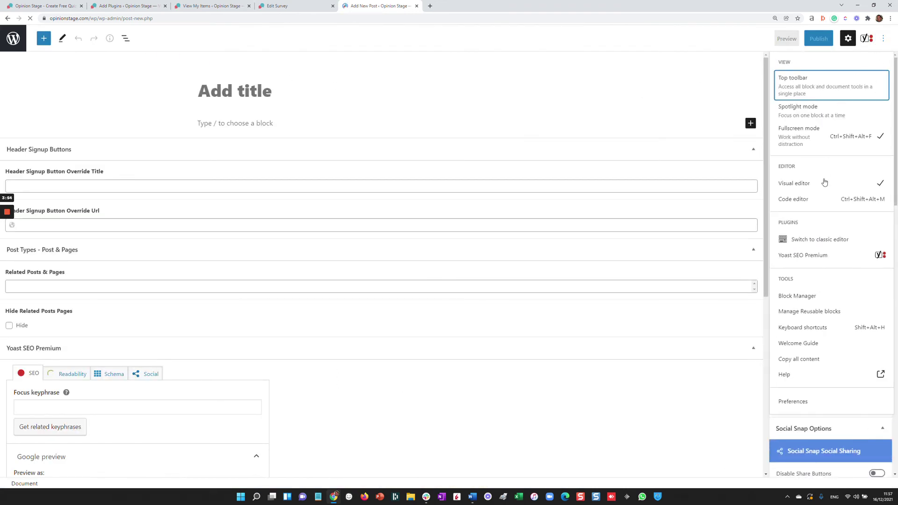
{"action": "left_click", "coordinate": [821, 238]}
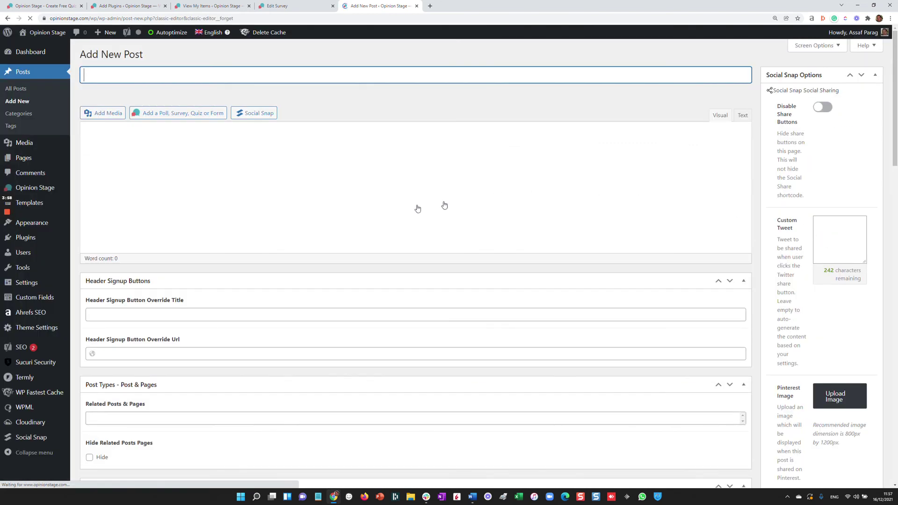
{"action": "left_click", "coordinate": [183, 115]}
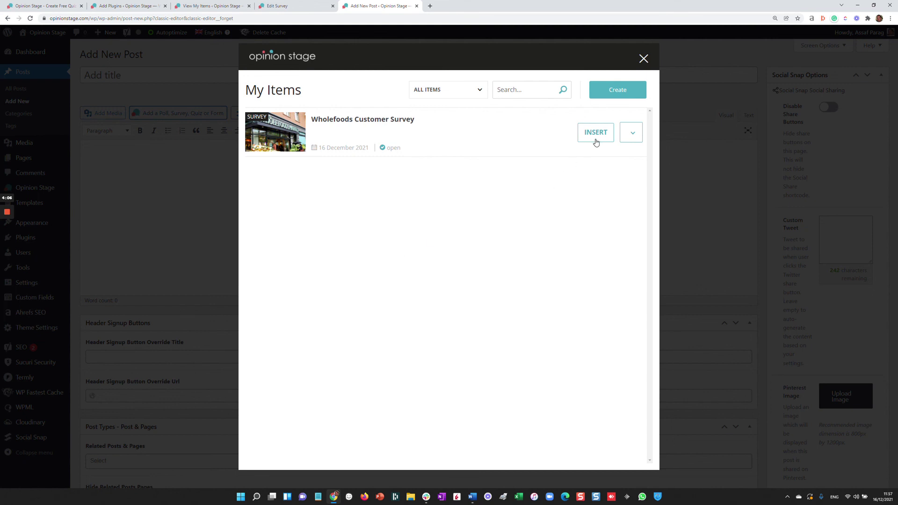
{"action": "left_click", "coordinate": [690, 126]}
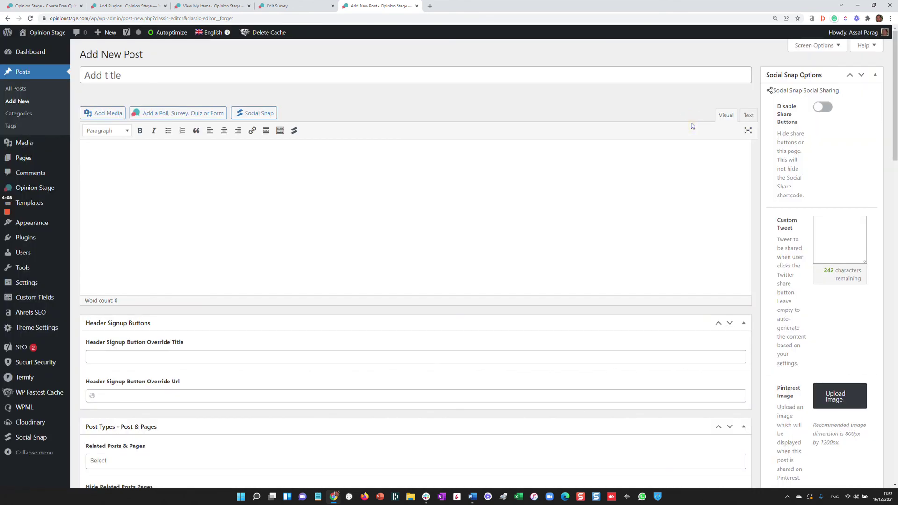
{"action": "mouse_move", "coordinate": [29, 227]}
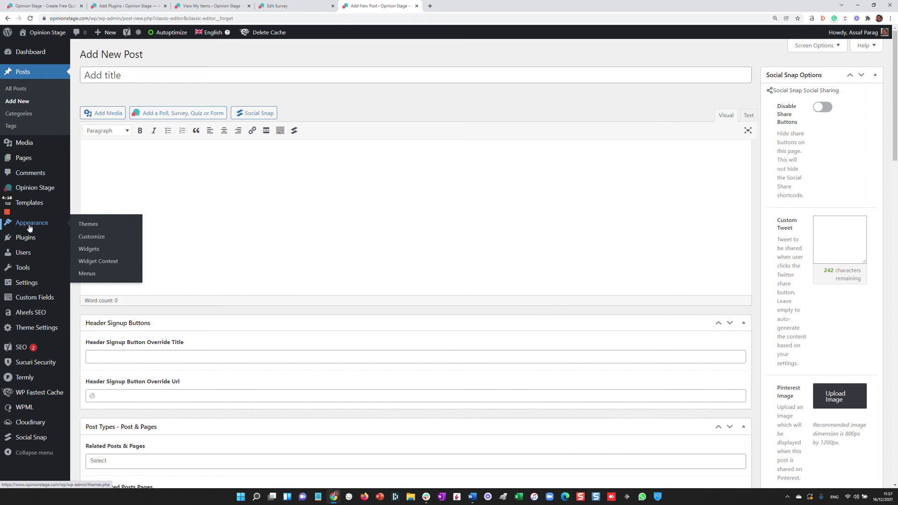
Step: Return to the Opinion Stage homepage tab and show its Templates categories
{"action": "left_click", "coordinate": [49, 4]}
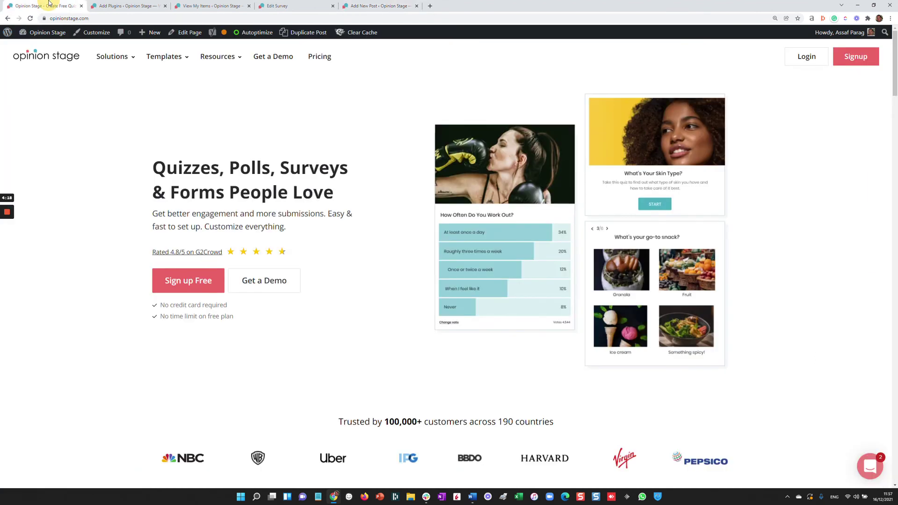
{"action": "mouse_move", "coordinate": [188, 52]}
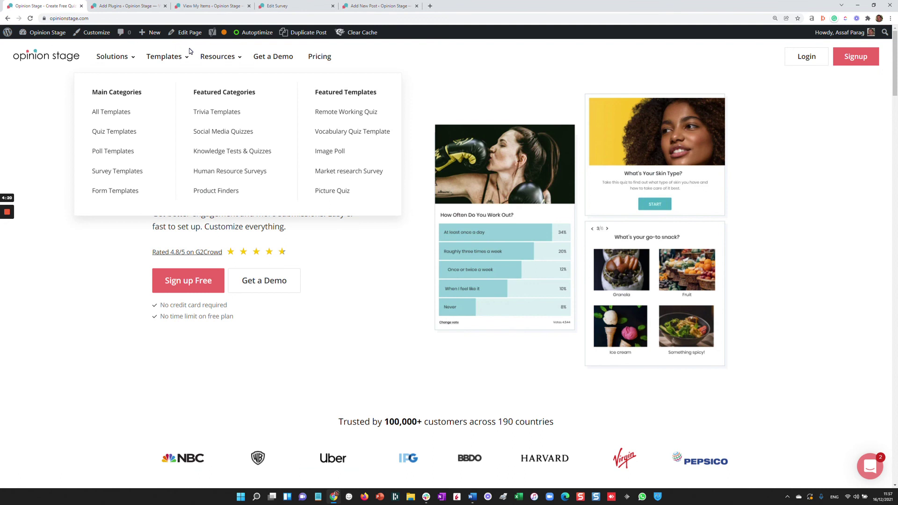